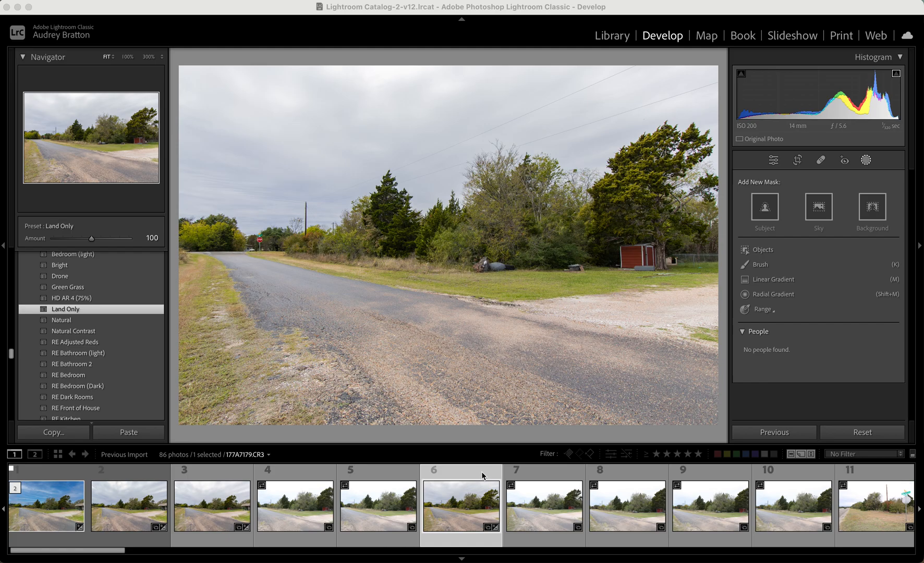
- Open the selected road photo 177A7179.CR3 from the Lightroom filmstrip for editing in Adobe Photoshop 2023
click(456, 499)
right_click(458, 500)
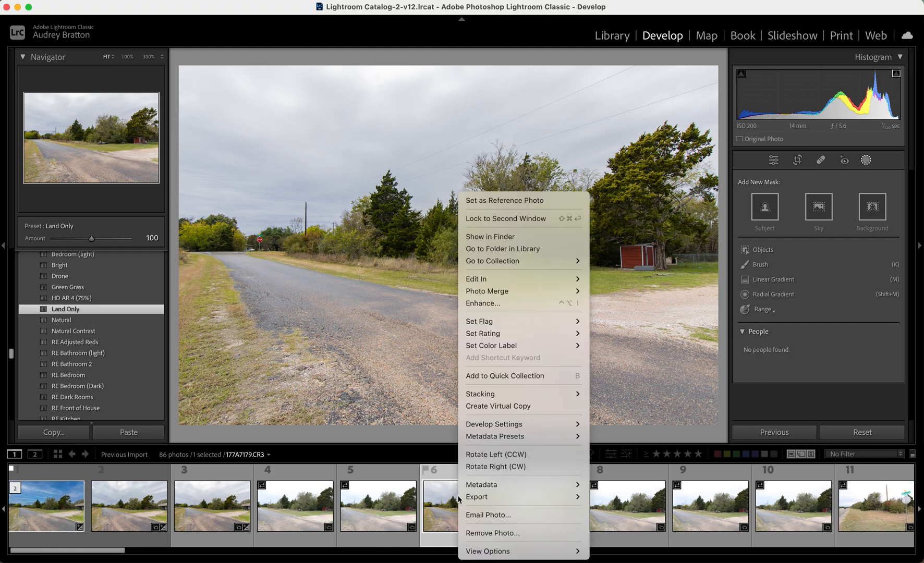
mouse_move(548, 279)
click(641, 281)
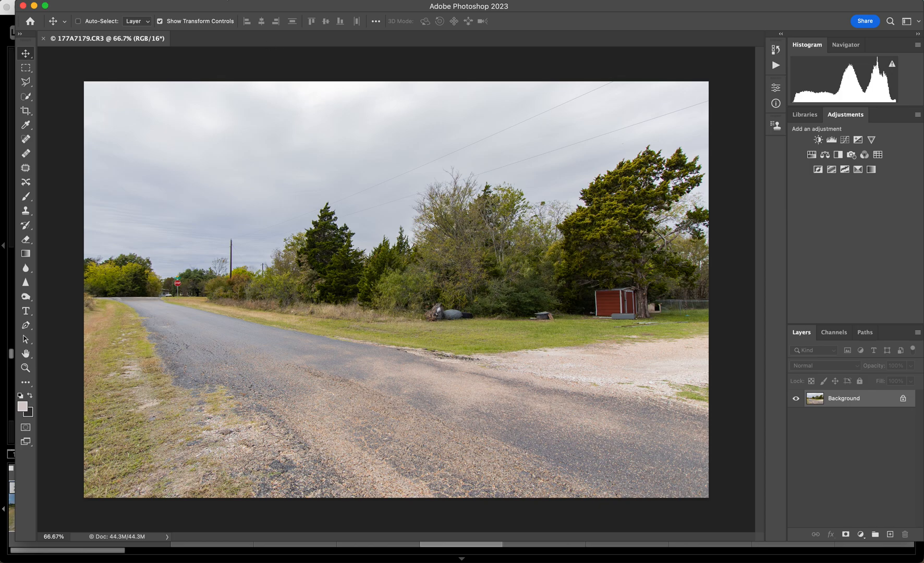
- Select the sky in the road photo and start Sky Replacement
click(228, 0)
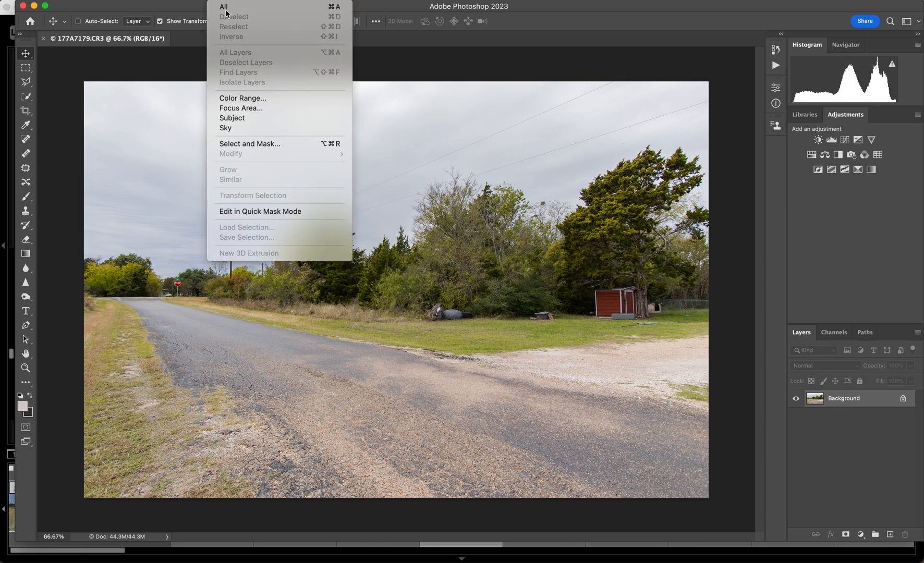
click(235, 128)
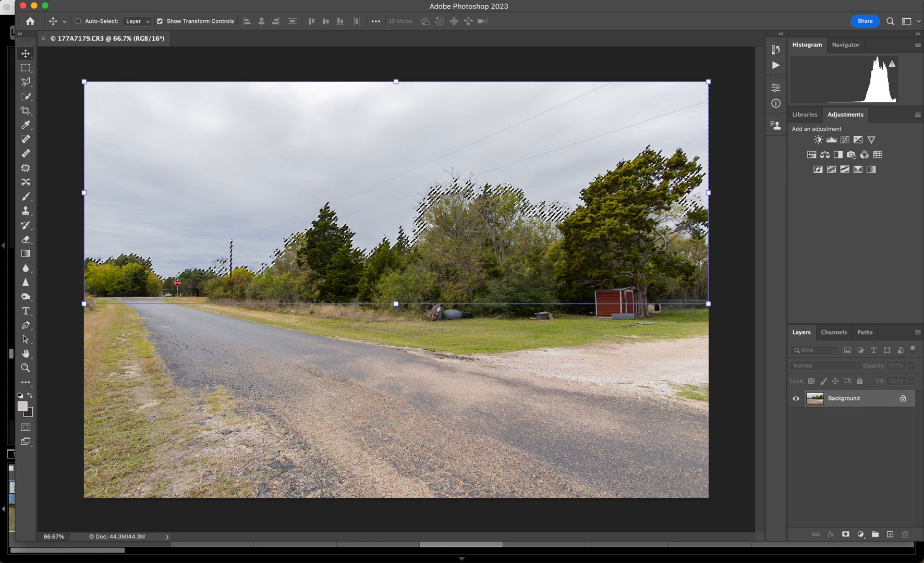
click(111, 7)
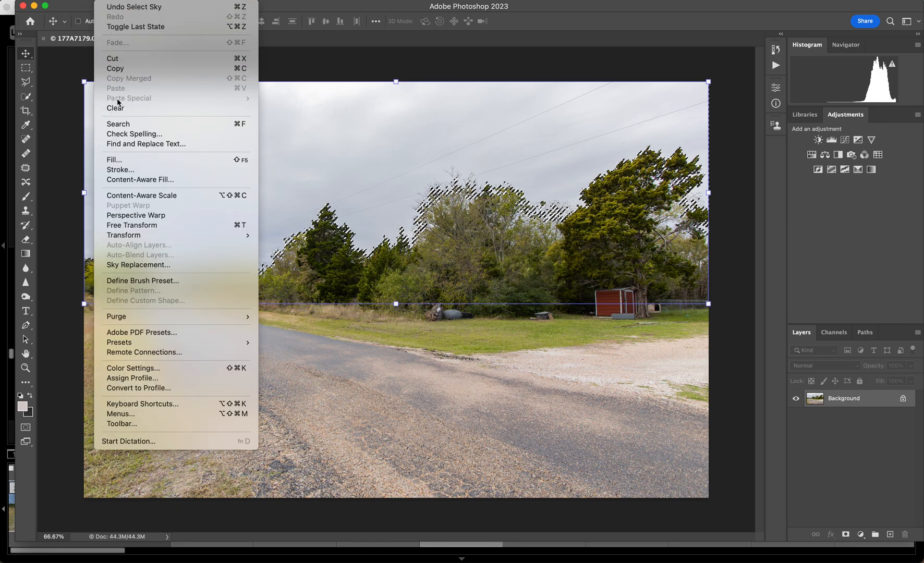
click(137, 265)
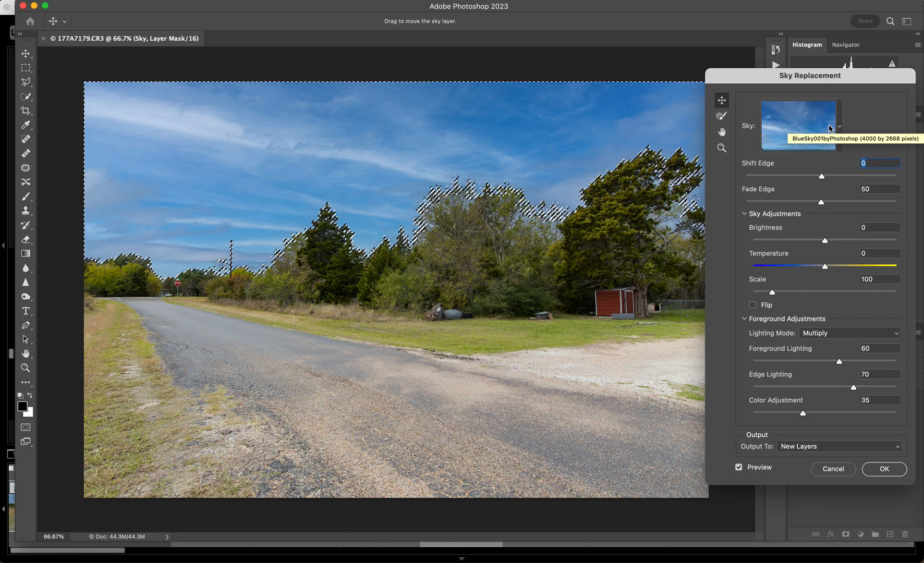
- Preview a red Spectacular sky and an orange-cloud Sunsets sky, and return to the BlueSky001byPhotoshop sky
click(834, 126)
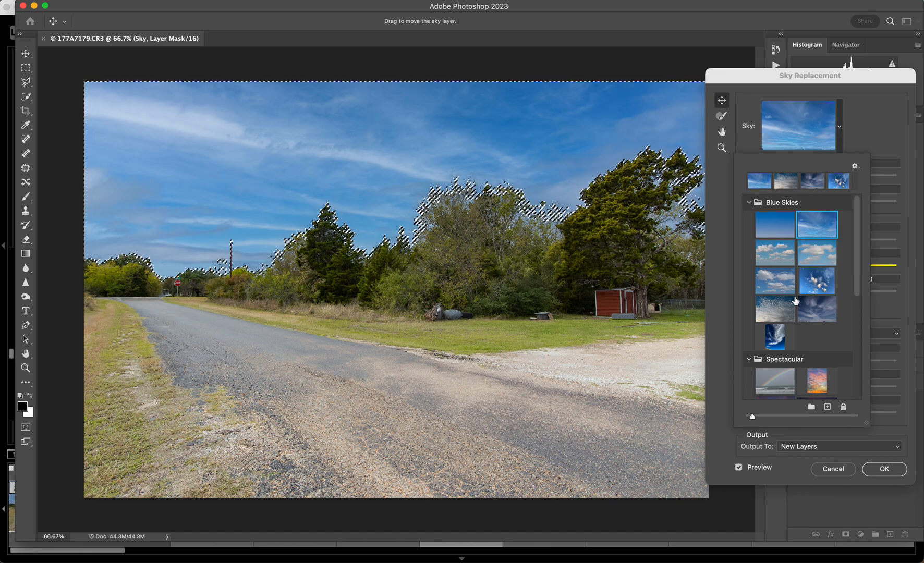
scroll(796, 301, down, 5)
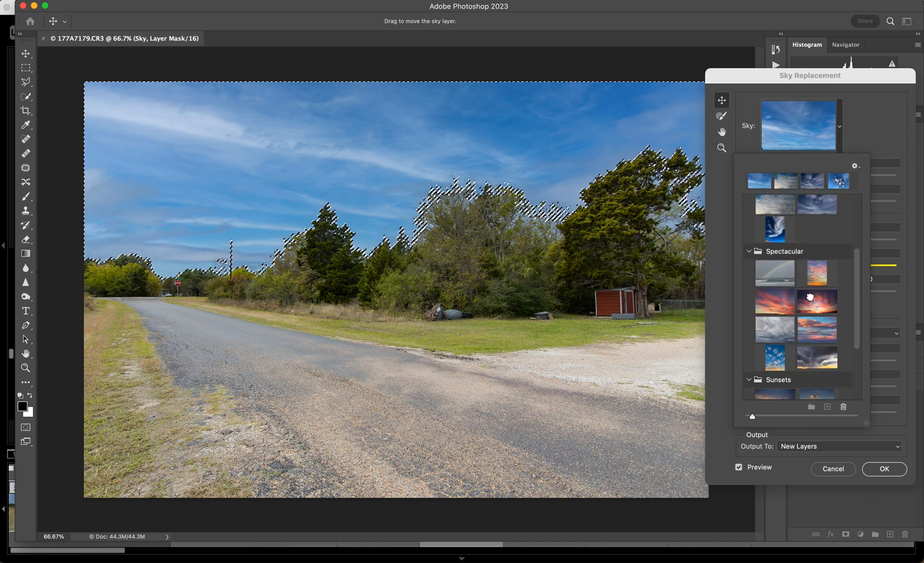
click(811, 299)
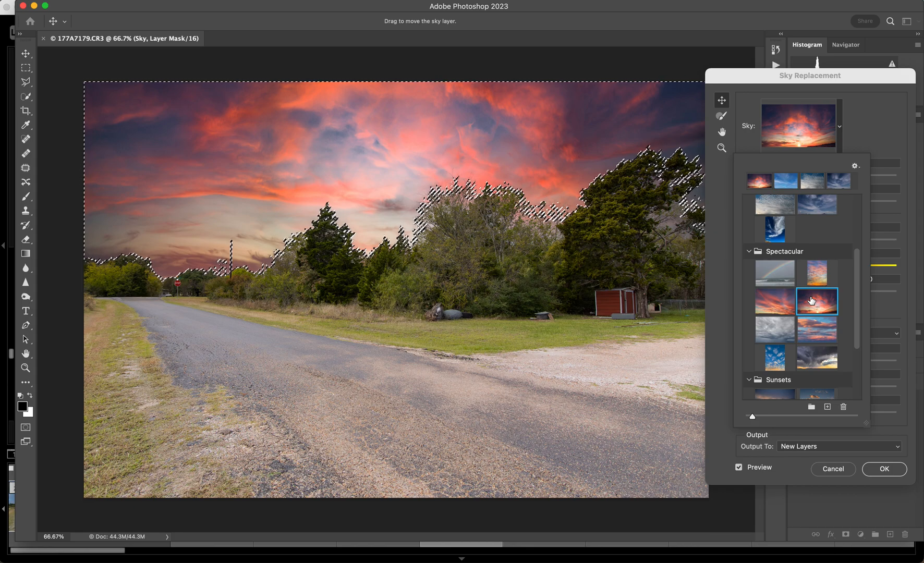
scroll(805, 367, down, 4)
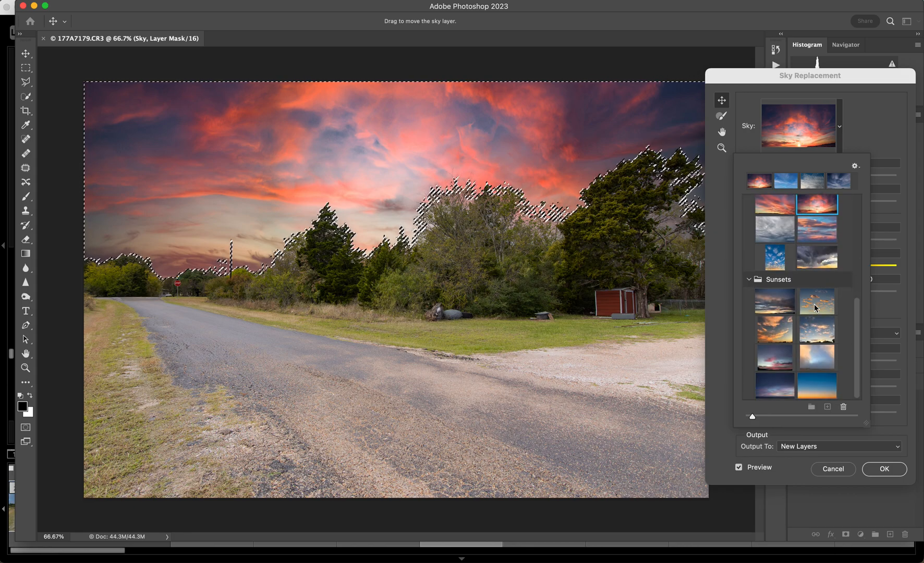
click(816, 308)
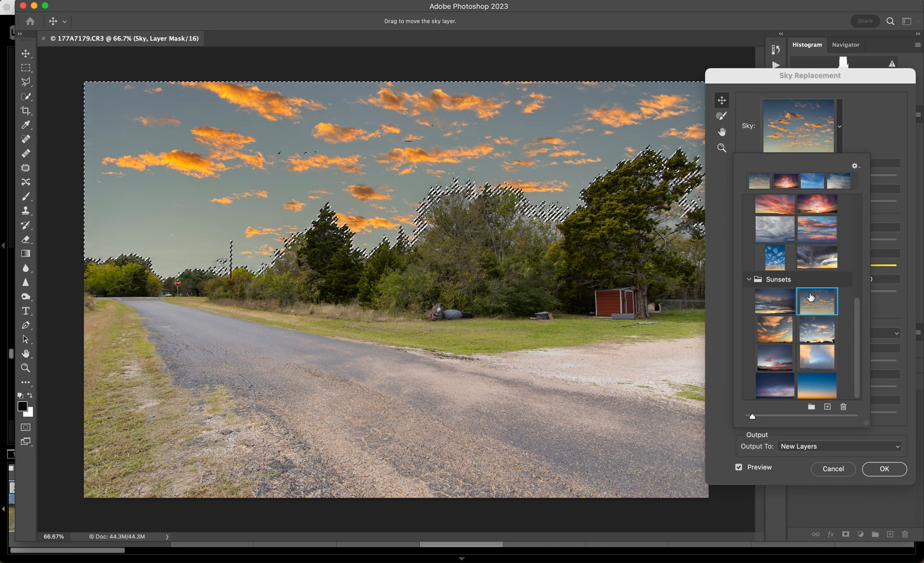
scroll(810, 297, up, 10)
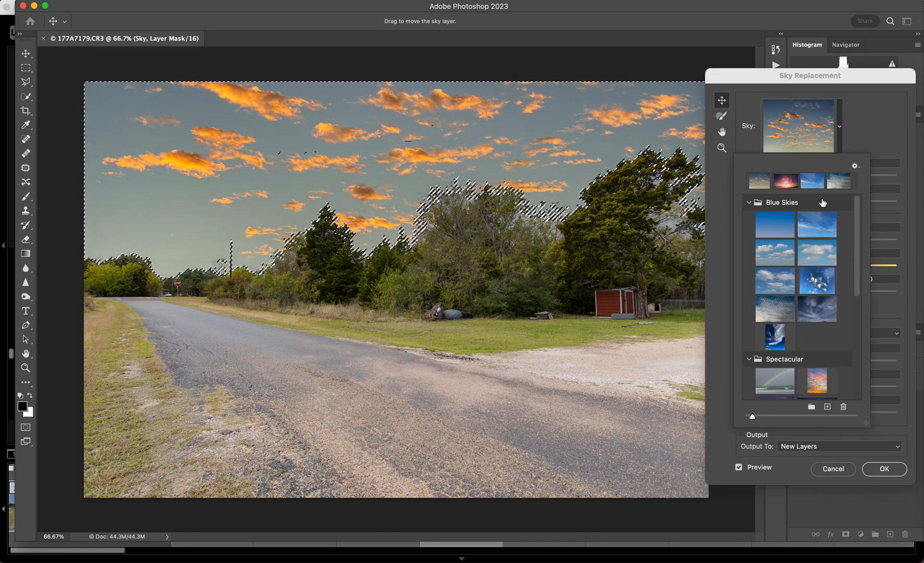
click(811, 228)
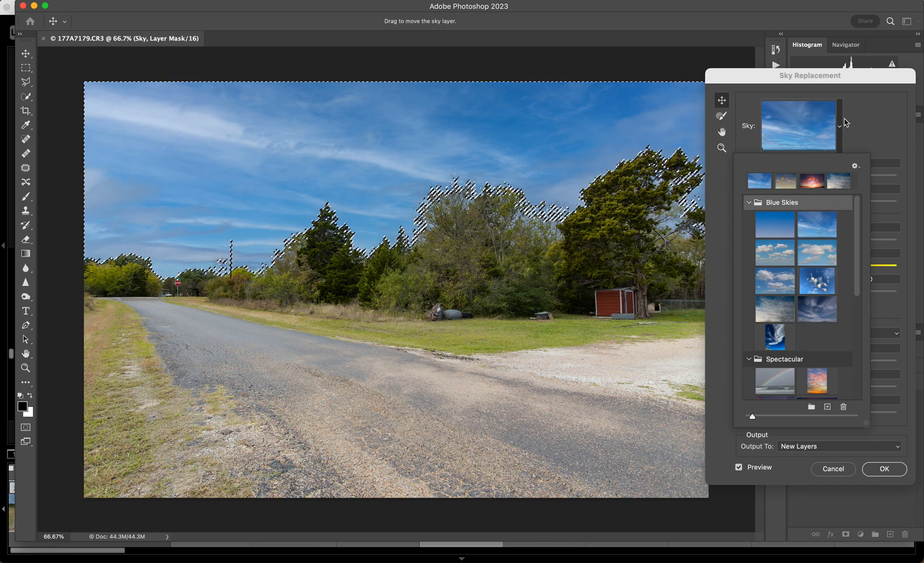
click(841, 125)
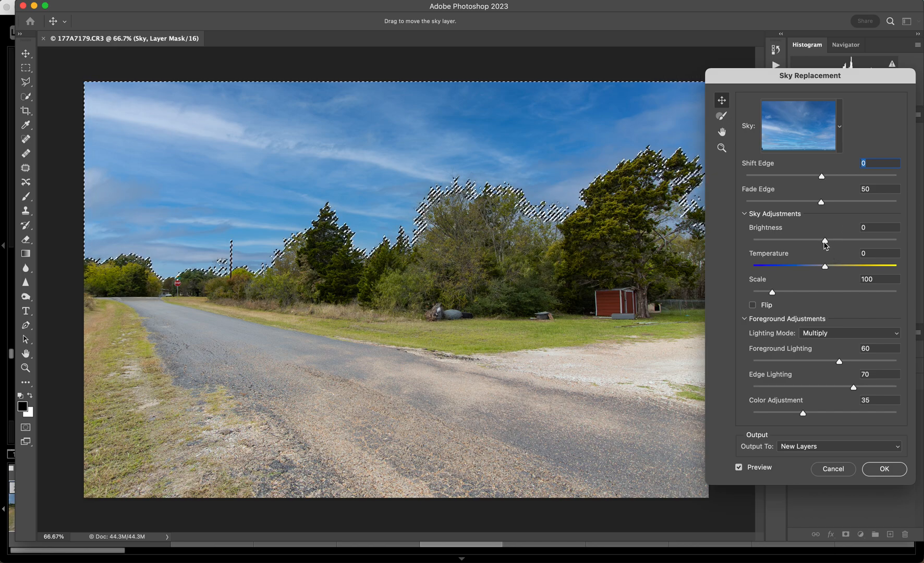
- Set the replacement sky's Brightness to 15
mouse_move(825, 241)
mouse_down()
mouse_move(837, 241)
mouse_move(799, 243)
mouse_move(837, 244)
mouse_up()
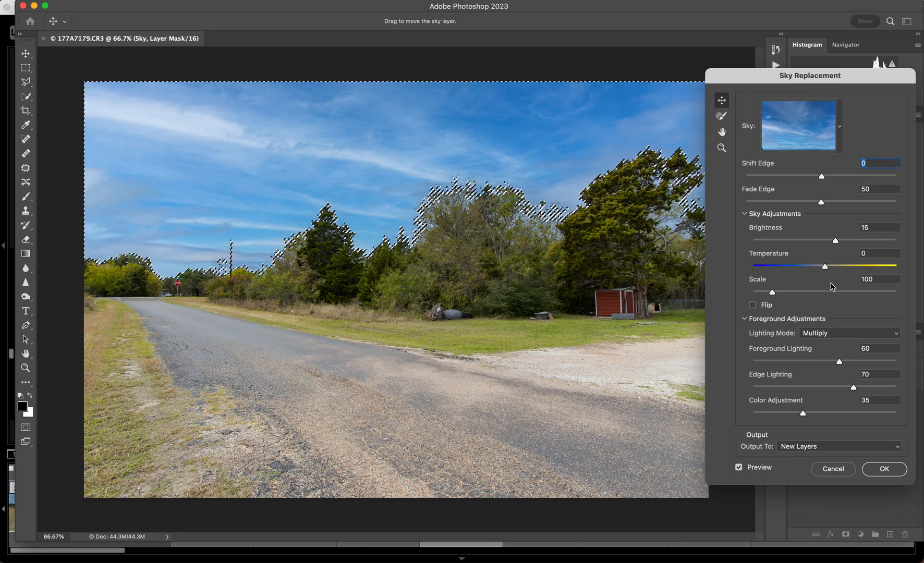
- Try sky Temperature values of 87 and -26, and reset the Temperature to 0
drag(825, 267, 890, 272)
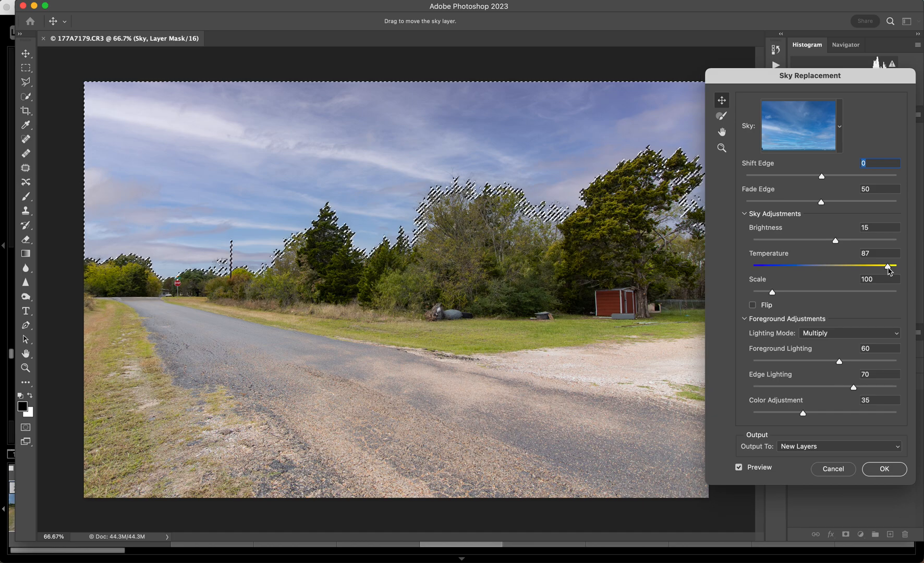
click(807, 268)
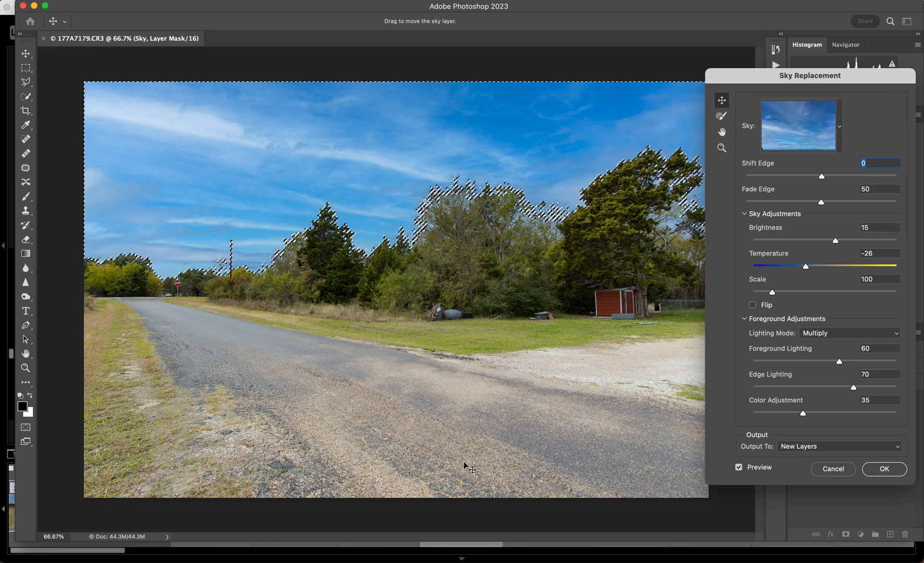
click(822, 267)
click(826, 269)
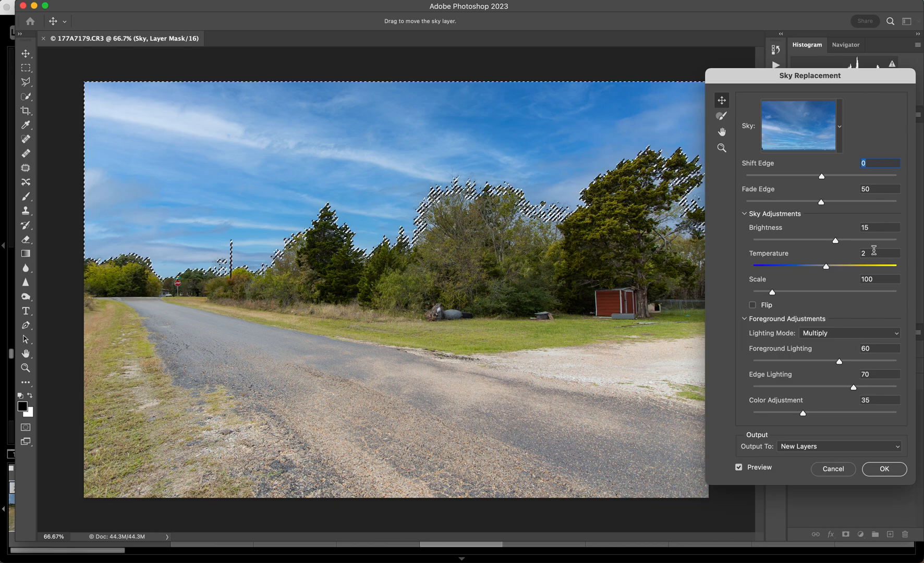
click(825, 266)
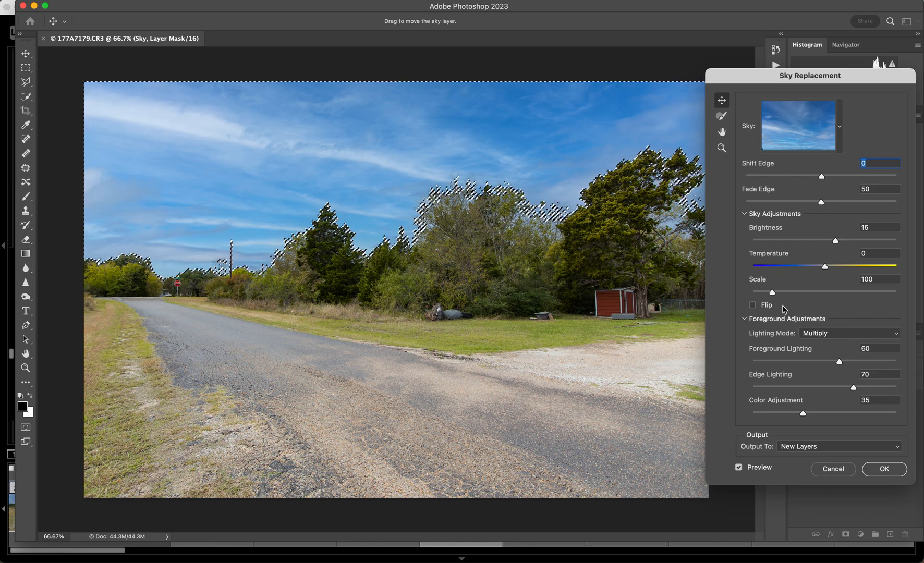
- Try a sky Scale of 243 and the Flip option, and restore Scale 100 with Flip off
drag(772, 293, 833, 293)
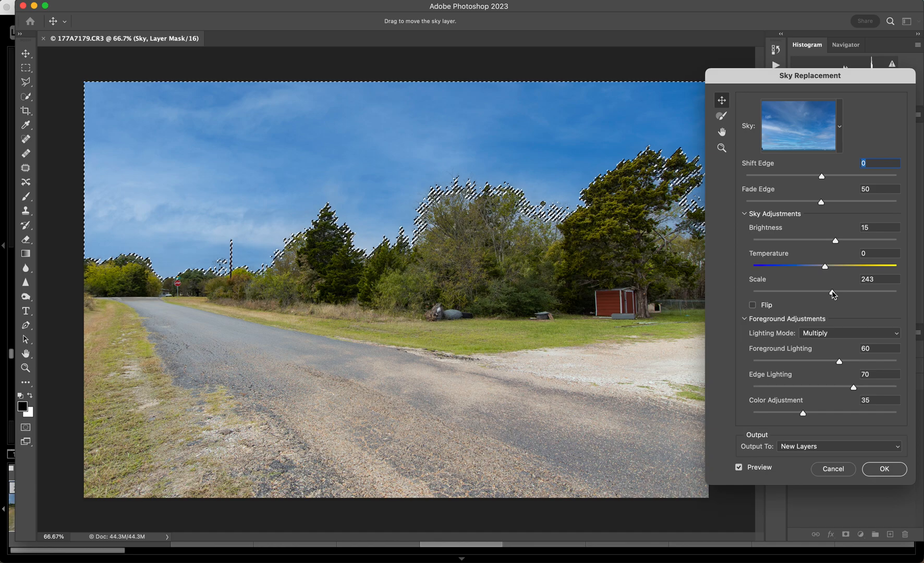
drag(833, 294, 775, 302)
click(879, 279)
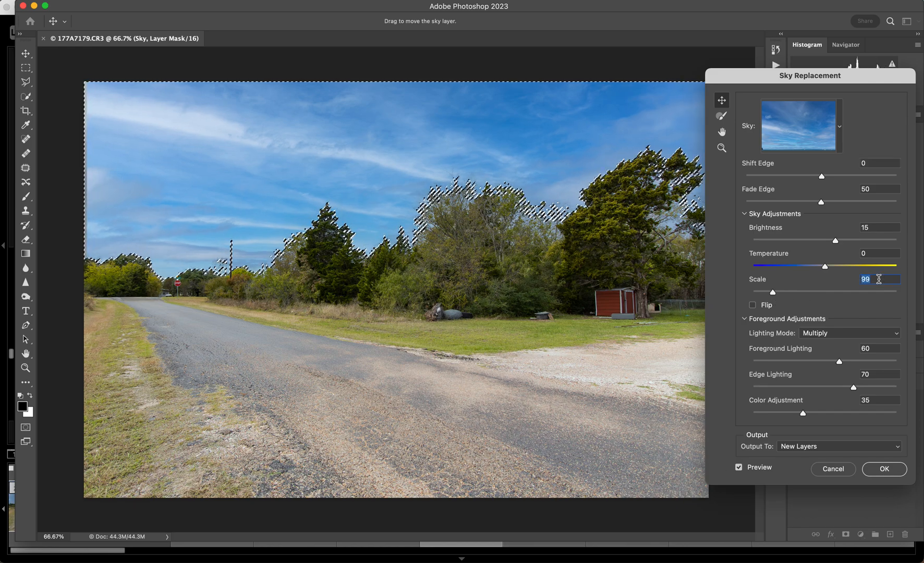
text(100)
key(Return)
click(752, 305)
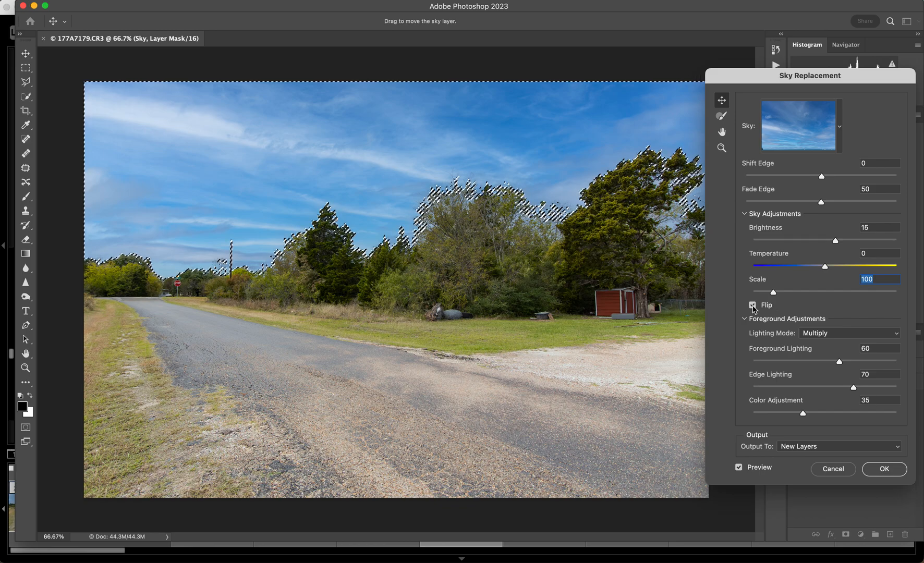
click(752, 306)
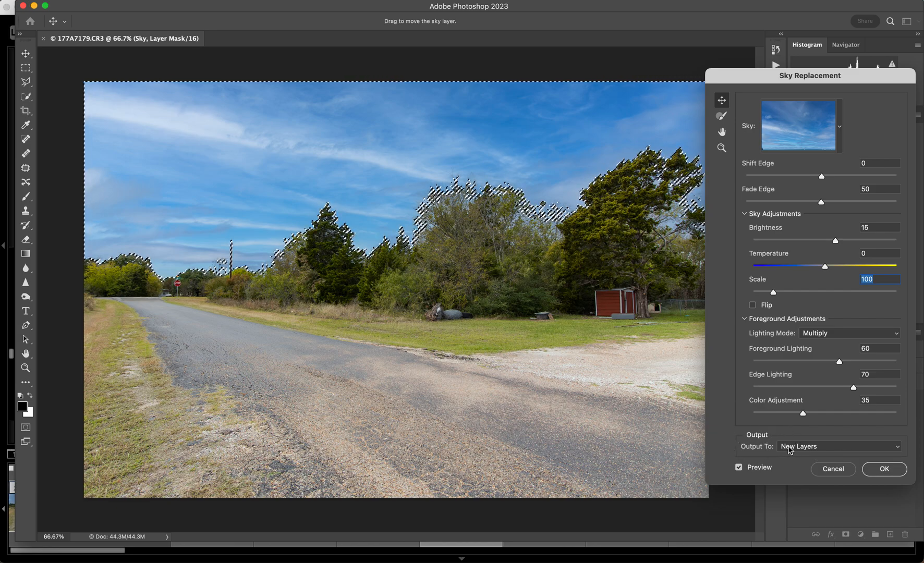
- Keep the sky replacement output as New Layers and apply the replacement
click(838, 448)
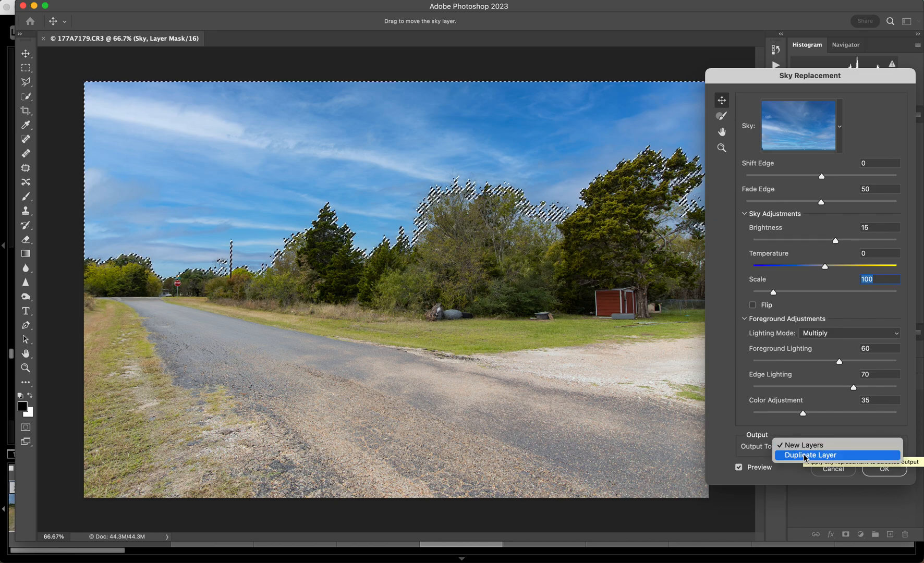
click(811, 444)
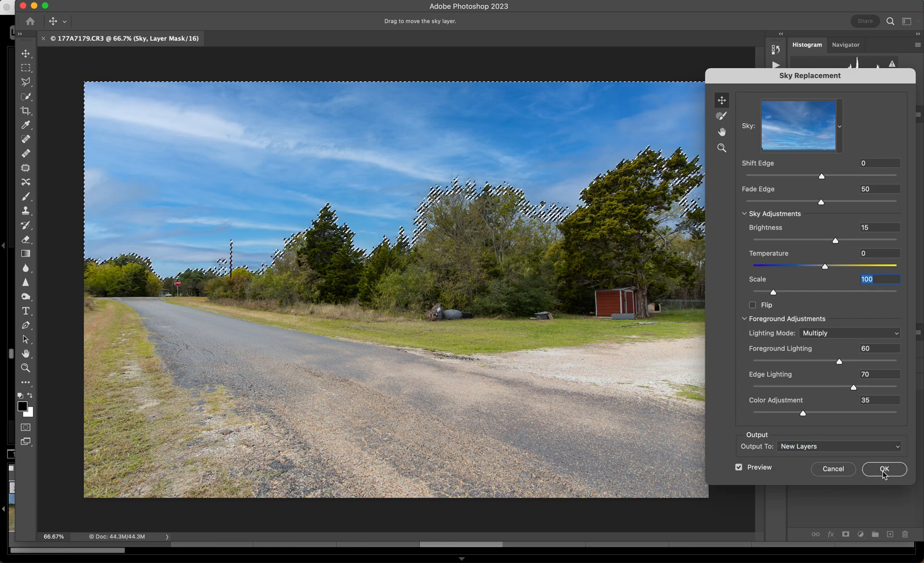
click(885, 472)
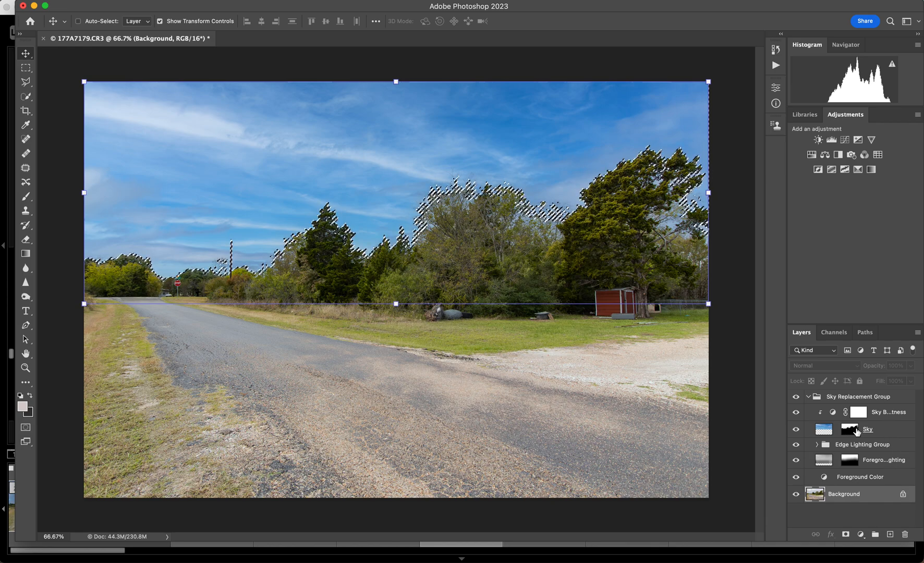
- Try a 43% opacity on the Sky layer and restore it to 100%
click(856, 429)
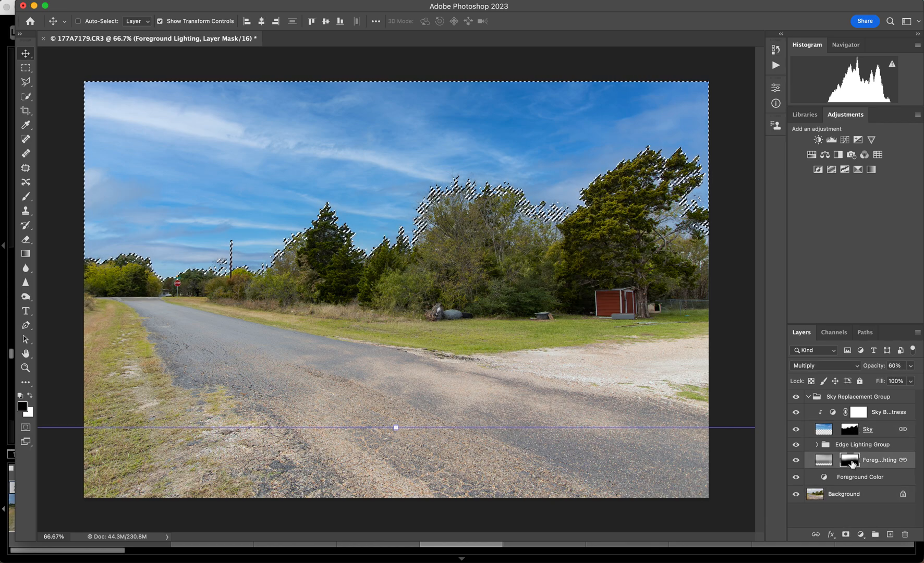
click(831, 432)
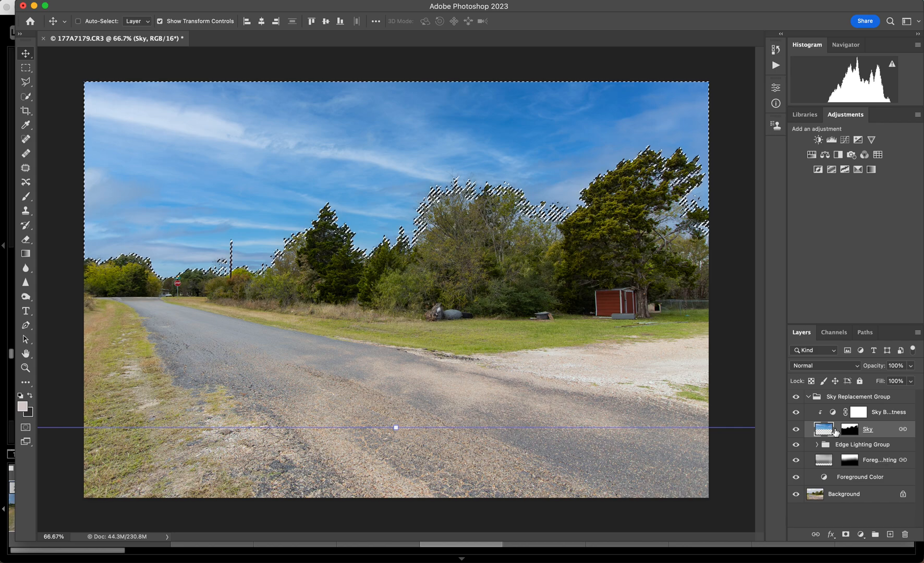
double_click(832, 433)
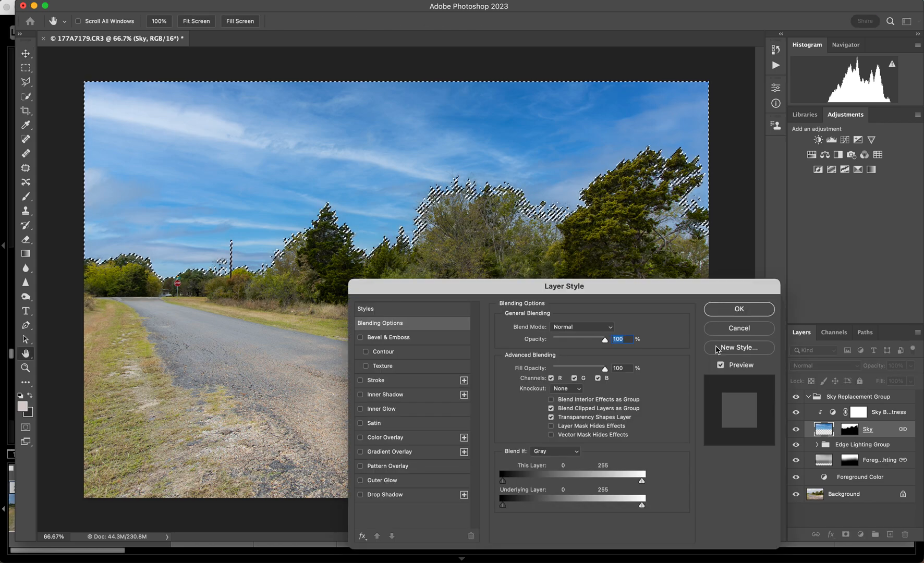
click(731, 333)
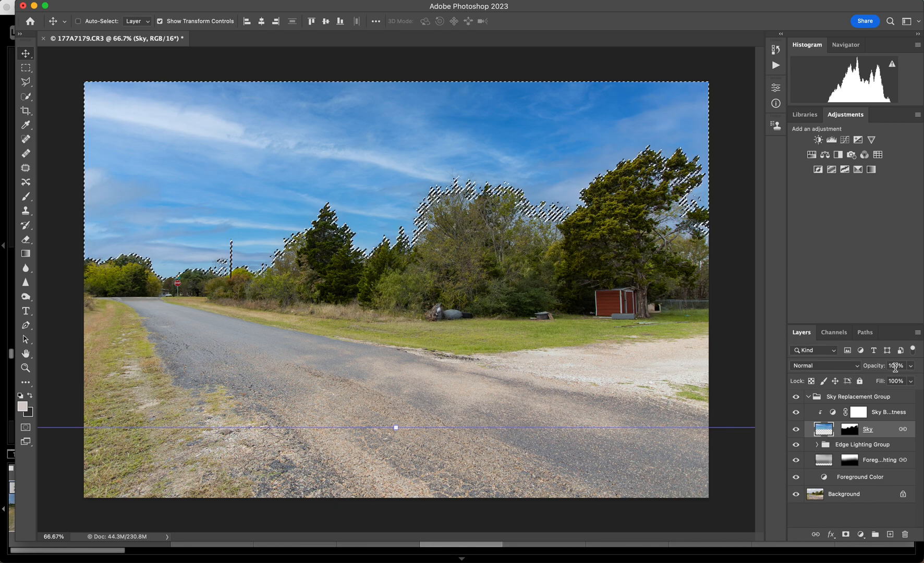
drag(908, 371, 884, 382)
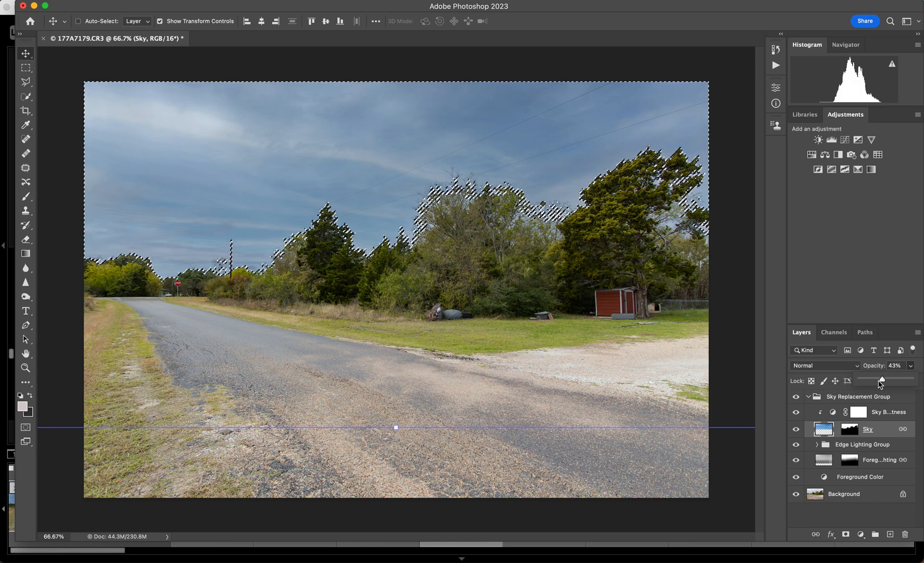
drag(881, 382, 912, 379)
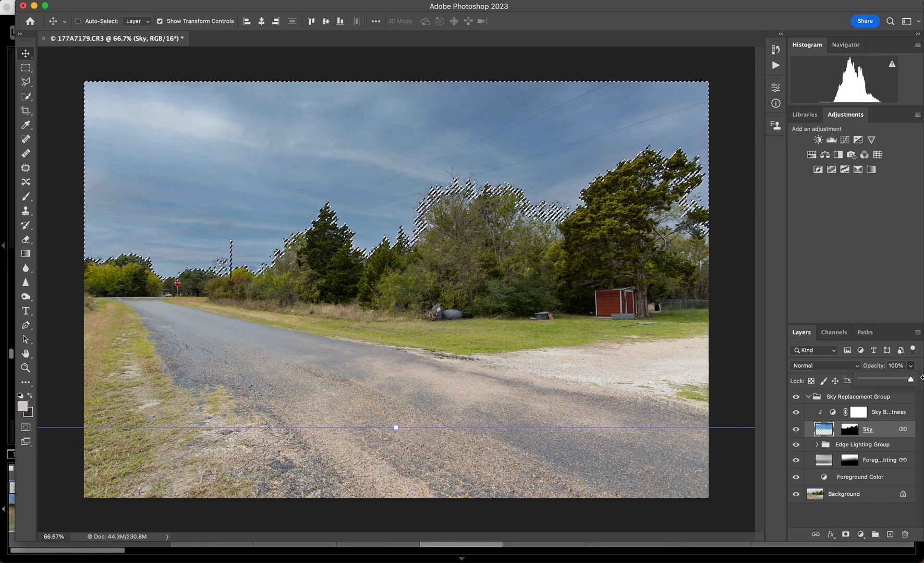
click(910, 368)
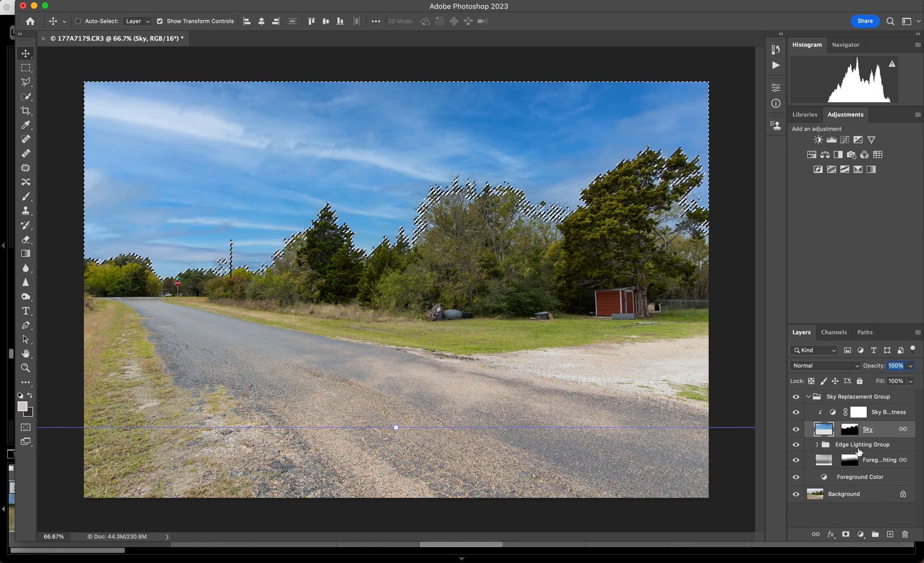
- Collapse the Sky Replacement Group in the layer stack
click(811, 397)
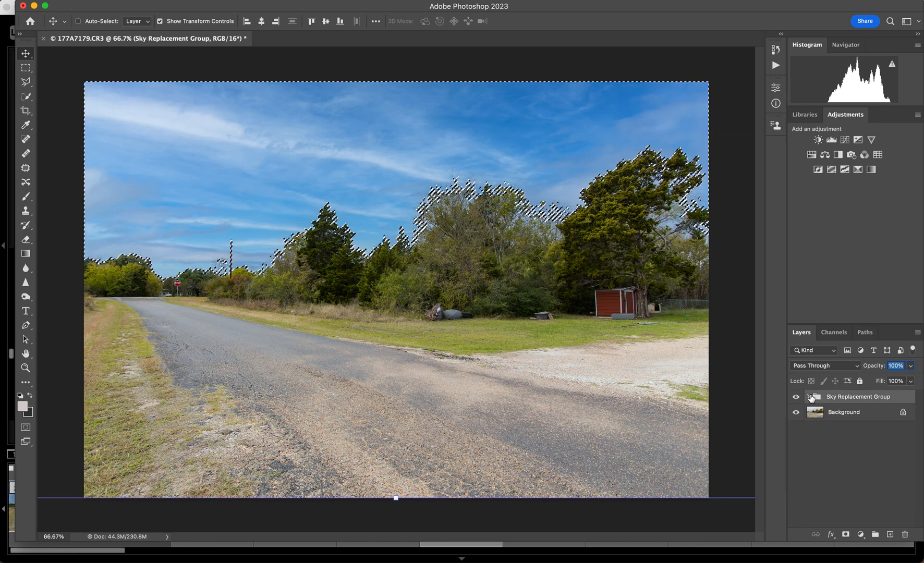